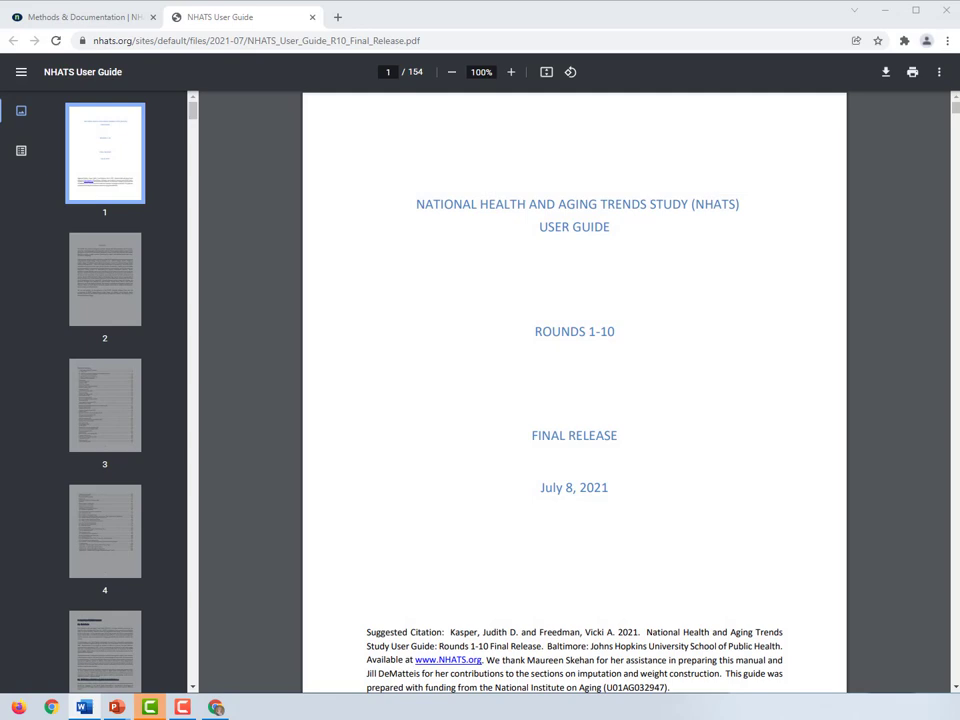
Search the User Guide for 'walk' and step through the first few matches.
key(ctrl+f)
text(walk)
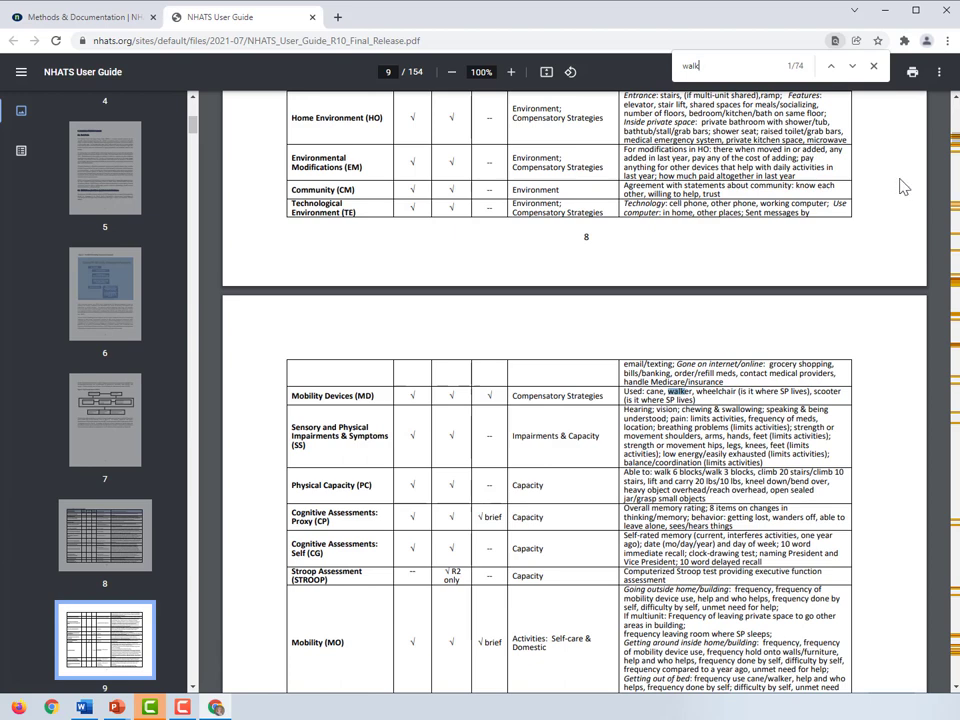
click(853, 66)
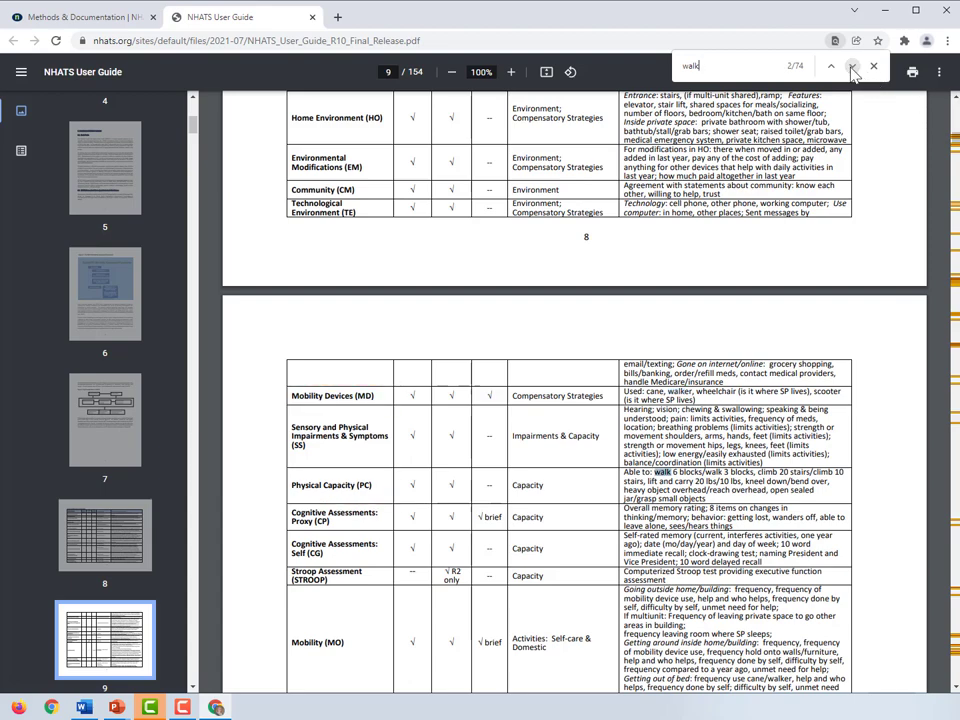
click(852, 66)
click(852, 66)
scroll(765, 262, down, 2)
scroll(765, 262, down, 2)
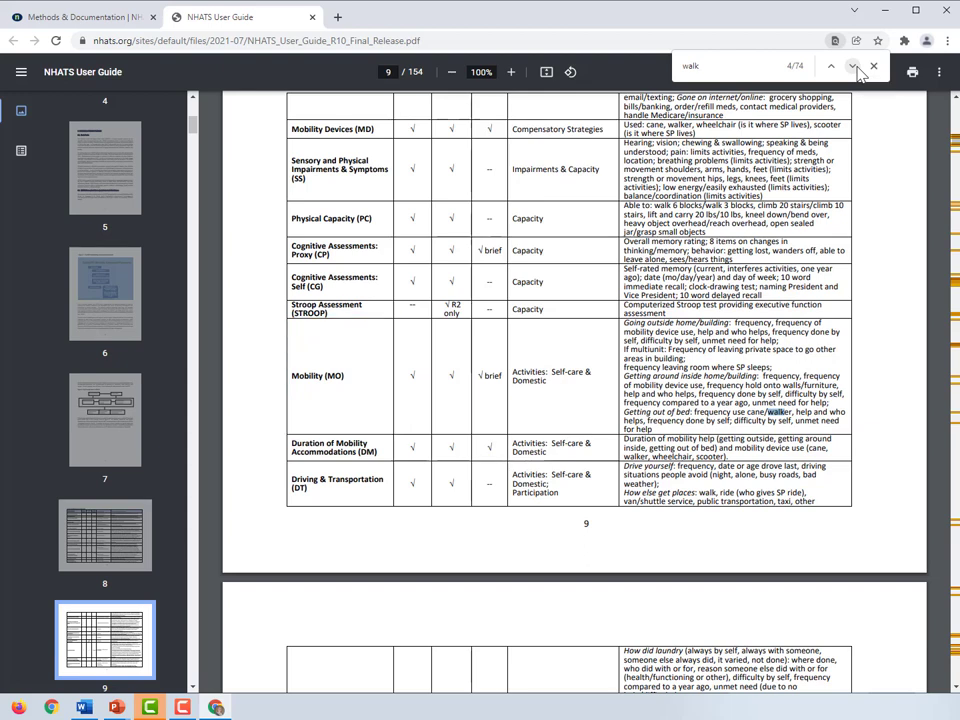
Continue through the walk matches in Duration of Mobility and Driving & Transportation to Walking Course on page 12.
click(854, 67)
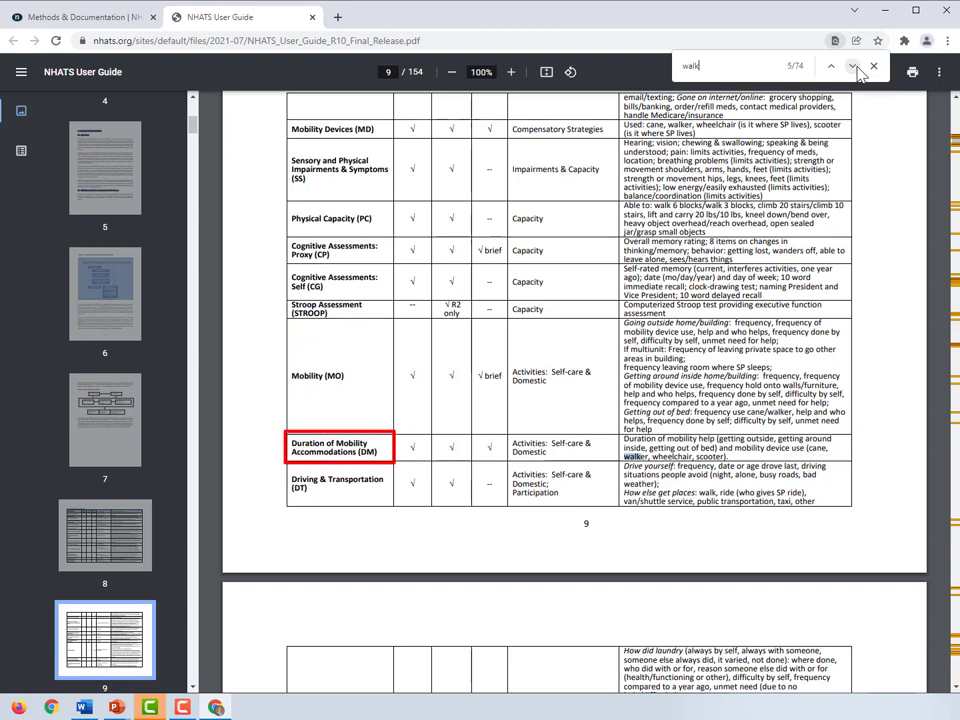
click(853, 67)
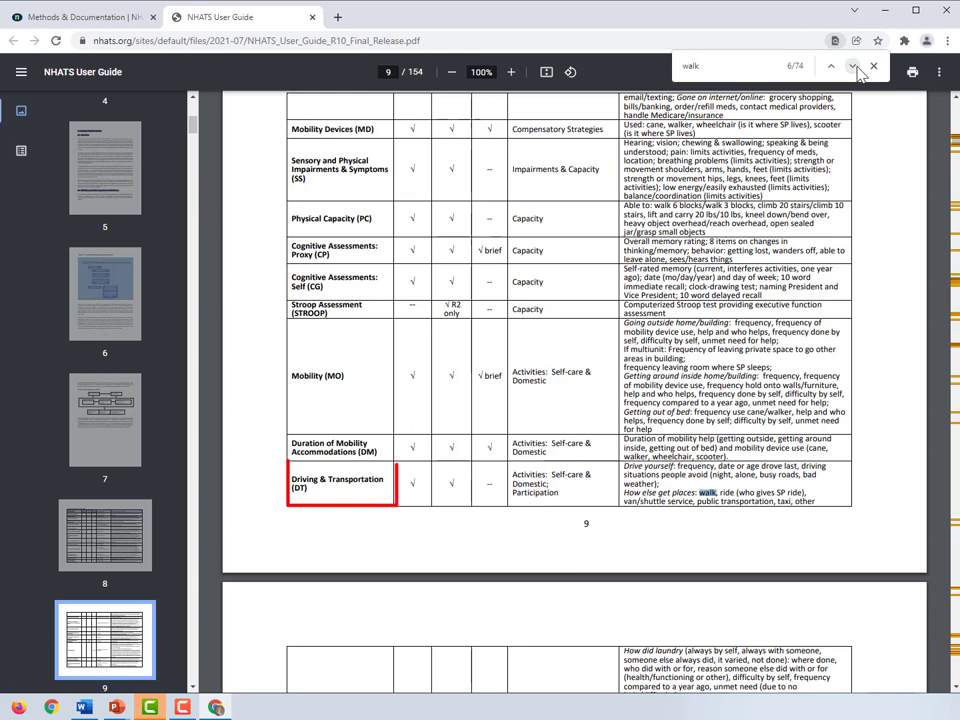
click(853, 67)
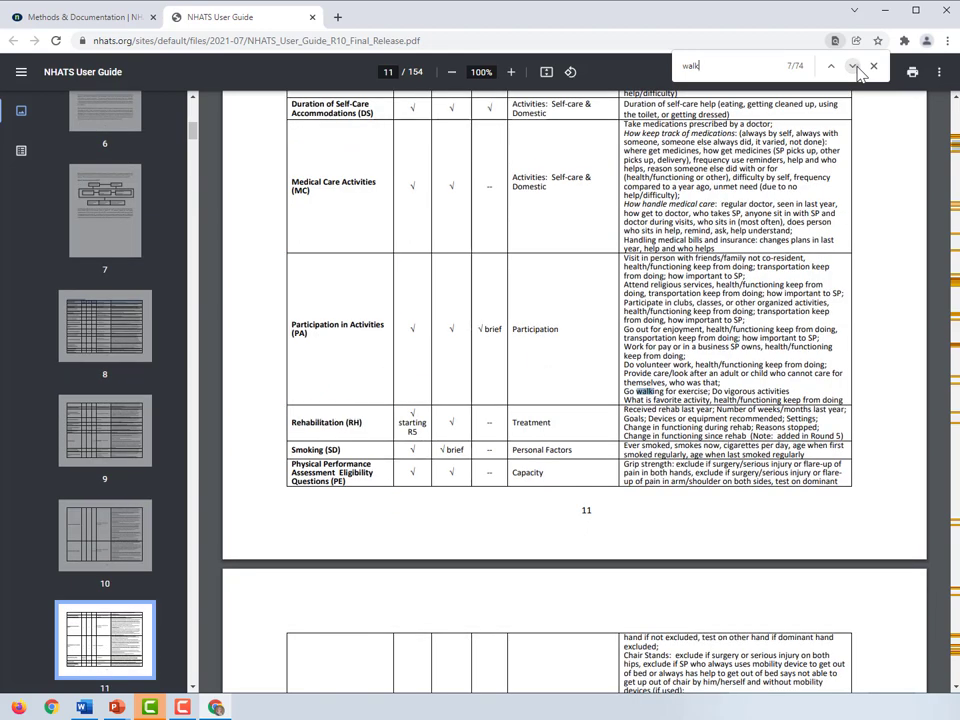
click(853, 67)
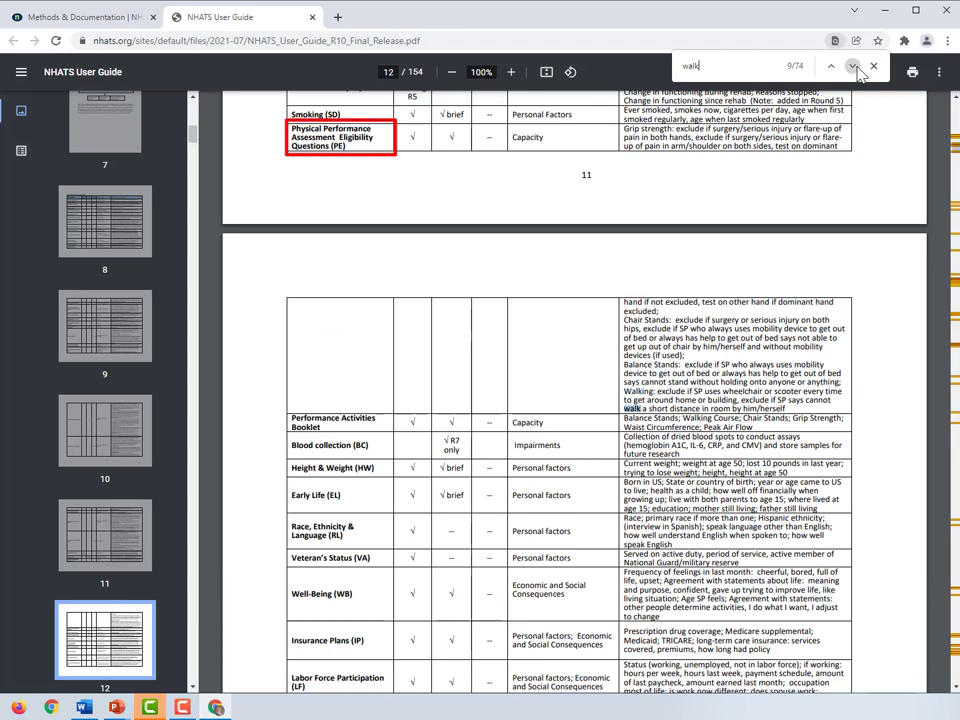
click(853, 67)
click(853, 67)
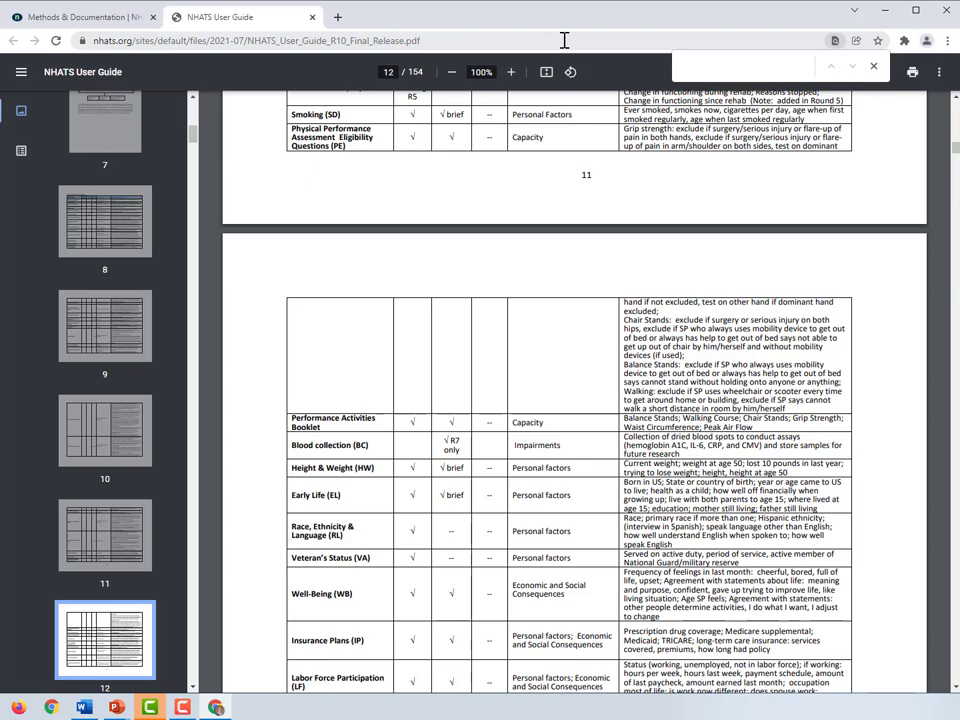
Search the User Guide for 'outside', then jump to the Derived Variables section.
key(BackSpace)
key(BackSpace)
key(BackSpace)
key(BackSpace)
text(outside)
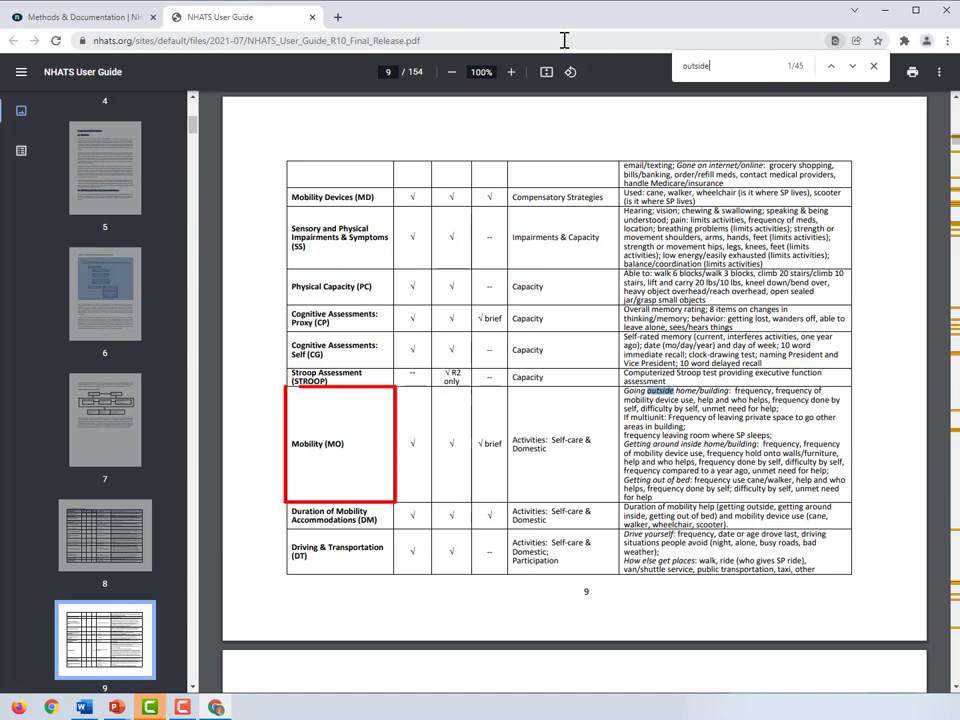
key(ctrl+f)
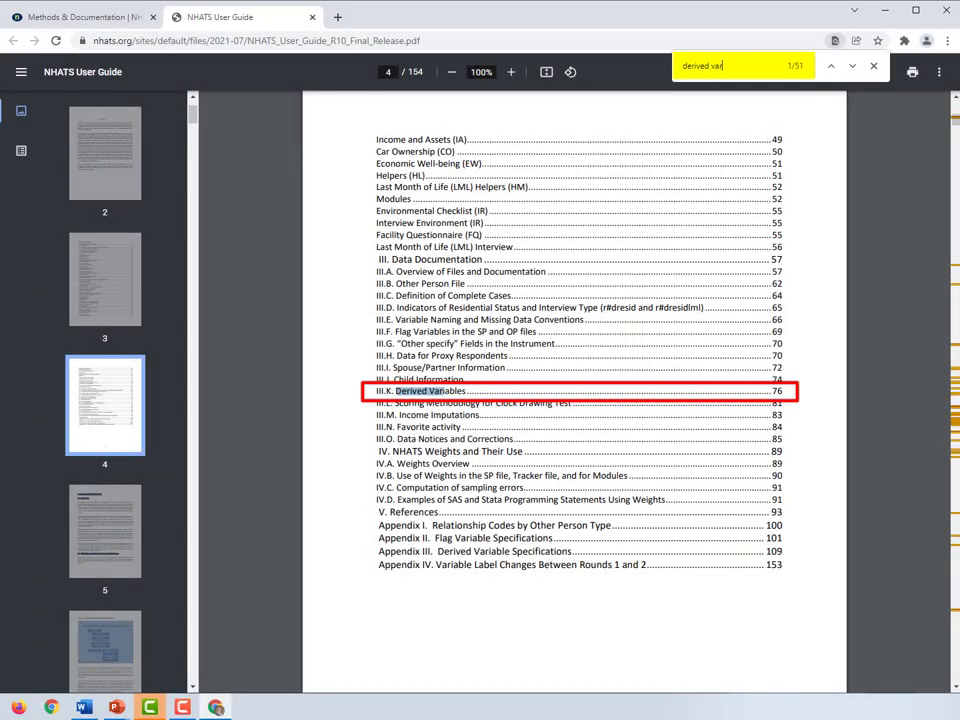
click(425, 391)
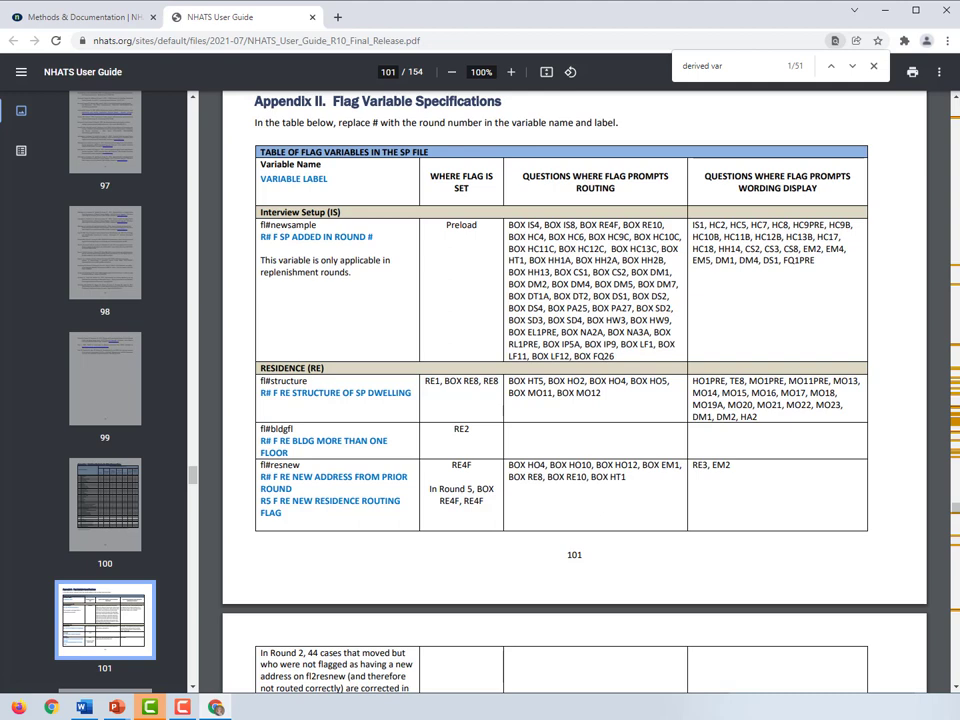
Search for 'MO section', reaching page 123, then step back to the MO Section header.
triple_click(731, 67)
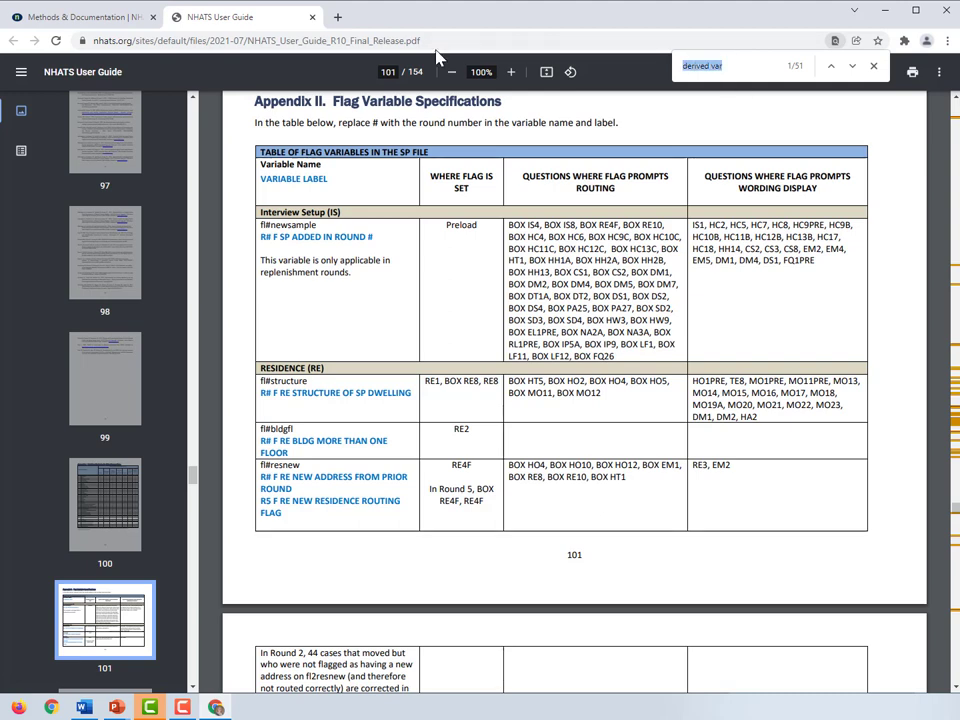
text(MO section)
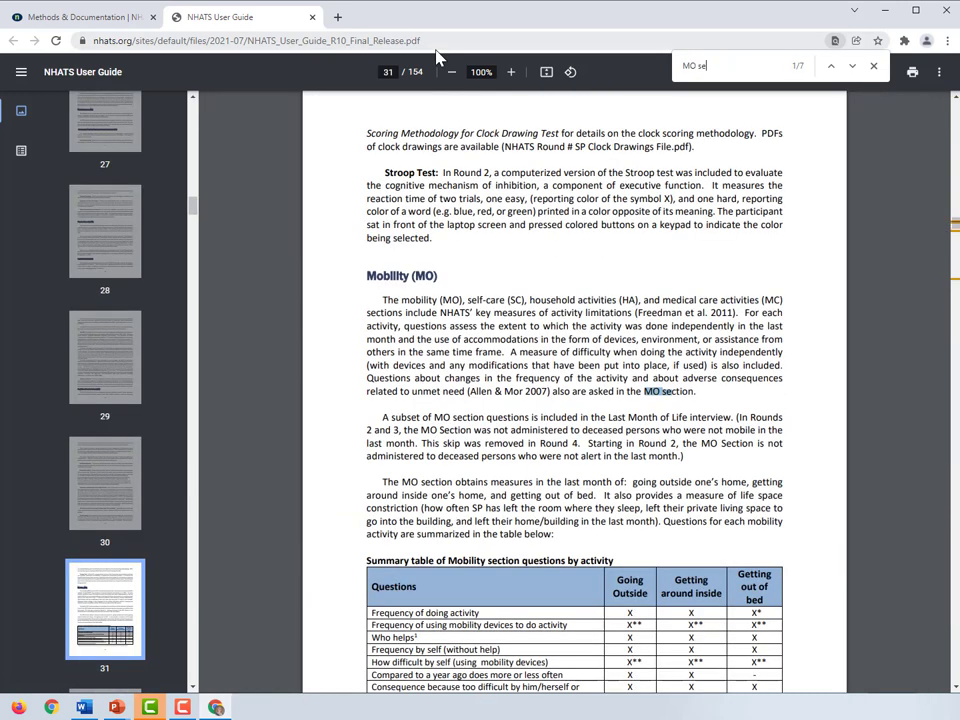
key(Return)
key(Return)
key(Return)
key(Return)
key(Return)
key(Return)
key(Return)
key(Return)
key(Return)
key(Return)
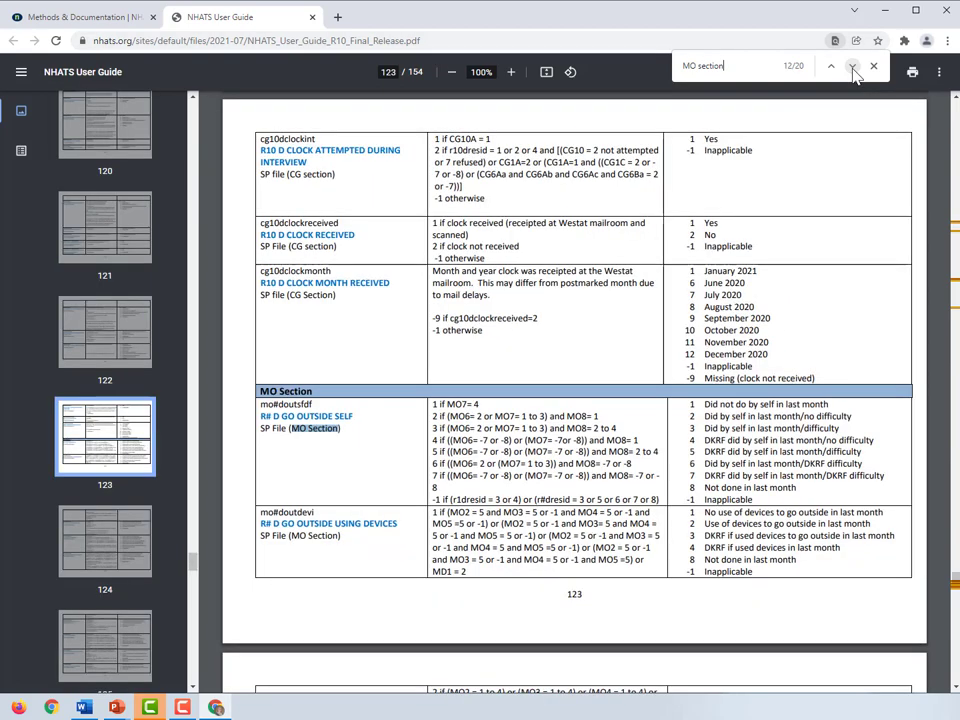
key(shift+Return)
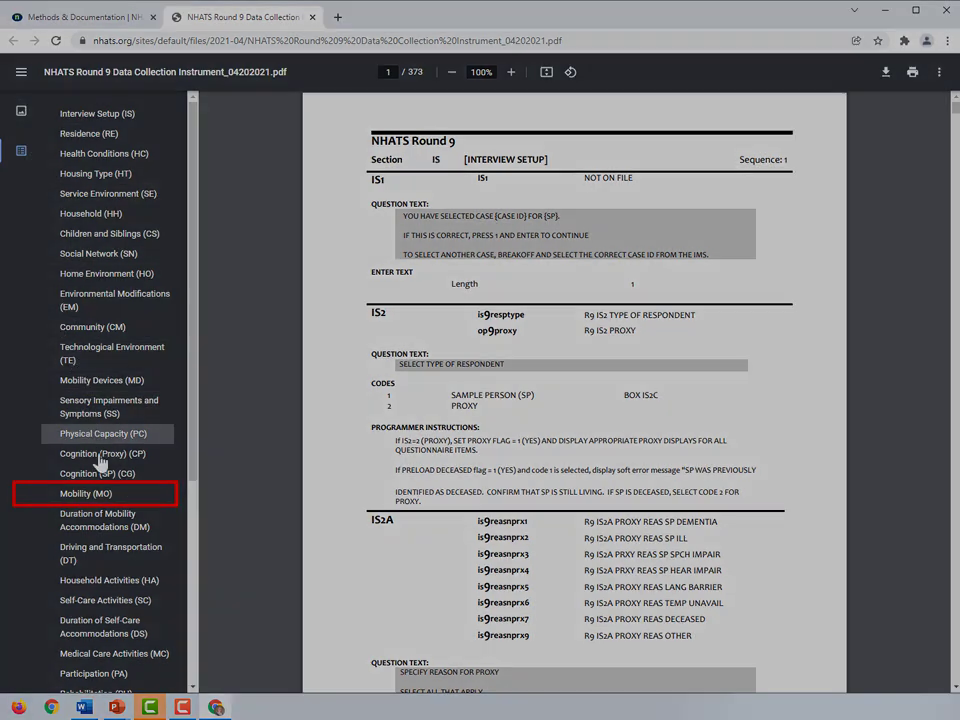
Jump to the Mobility (MO) section of the Round 9 instrument.
click(85, 493)
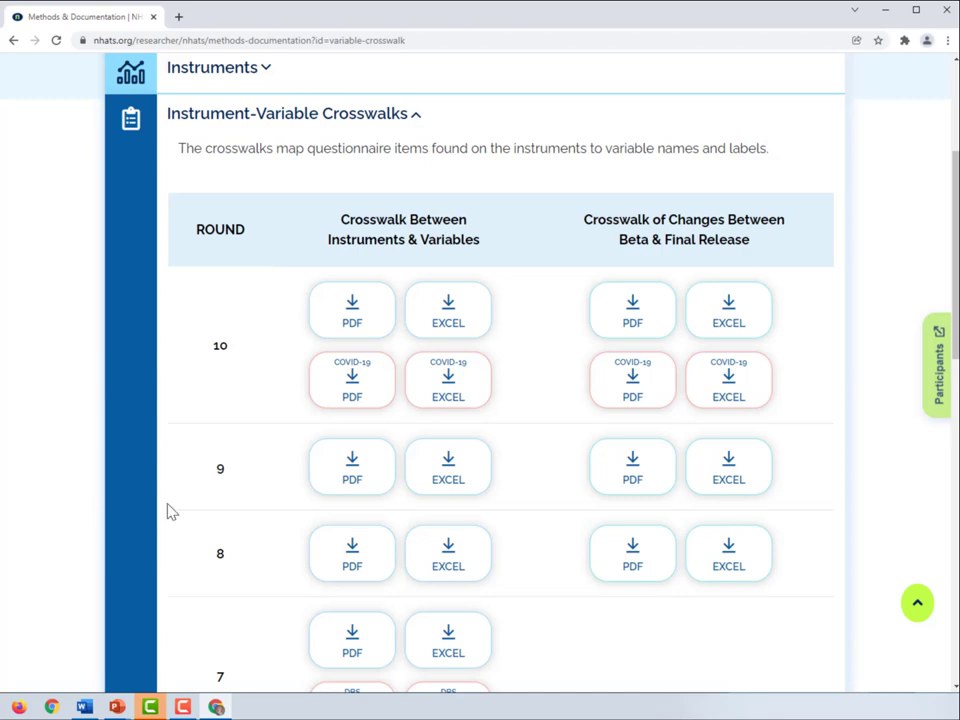
Download the Round 9 instruments-to-variables crosswalk Excel workbook.
click(435, 461)
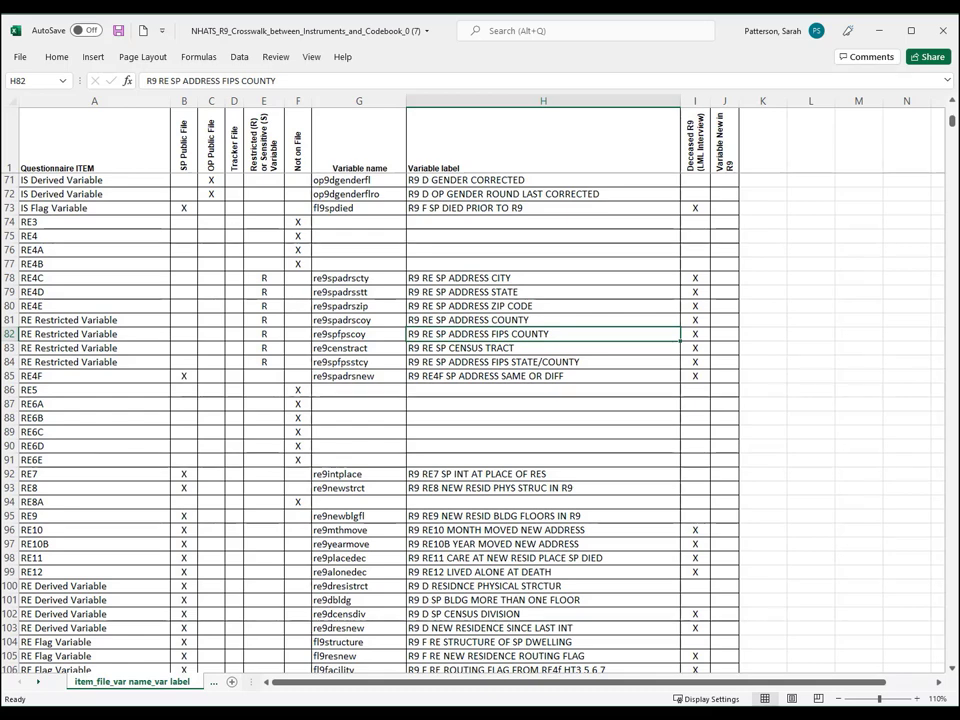
Filter the Questionnaire ITEM column to entries containing MO, leaving 44 of 3927 records.
click(94, 101)
click(57, 57)
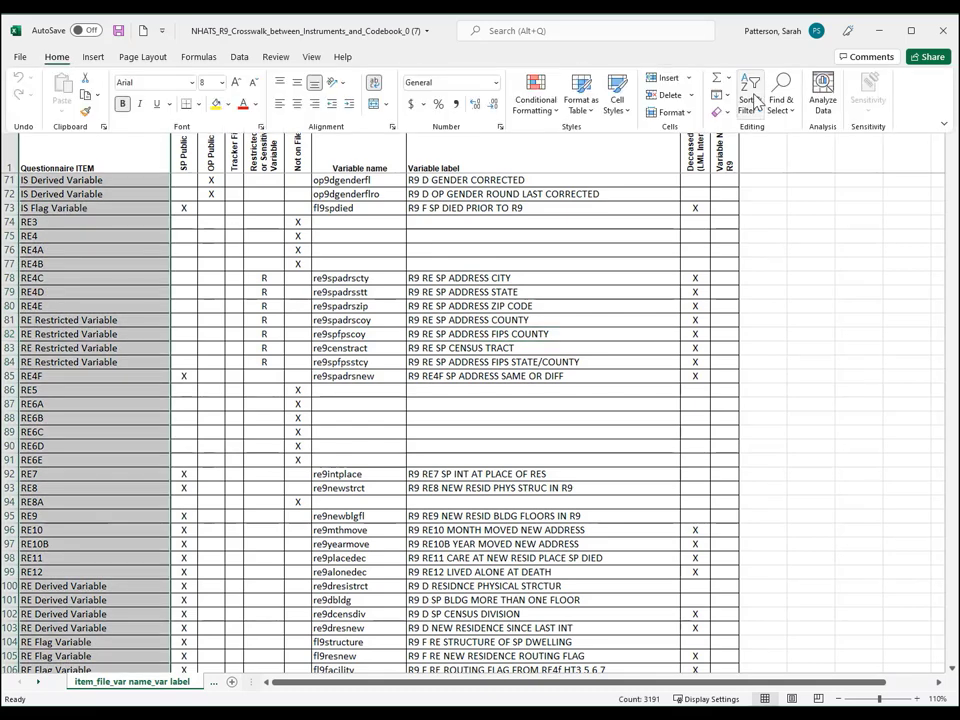
click(750, 92)
click(772, 189)
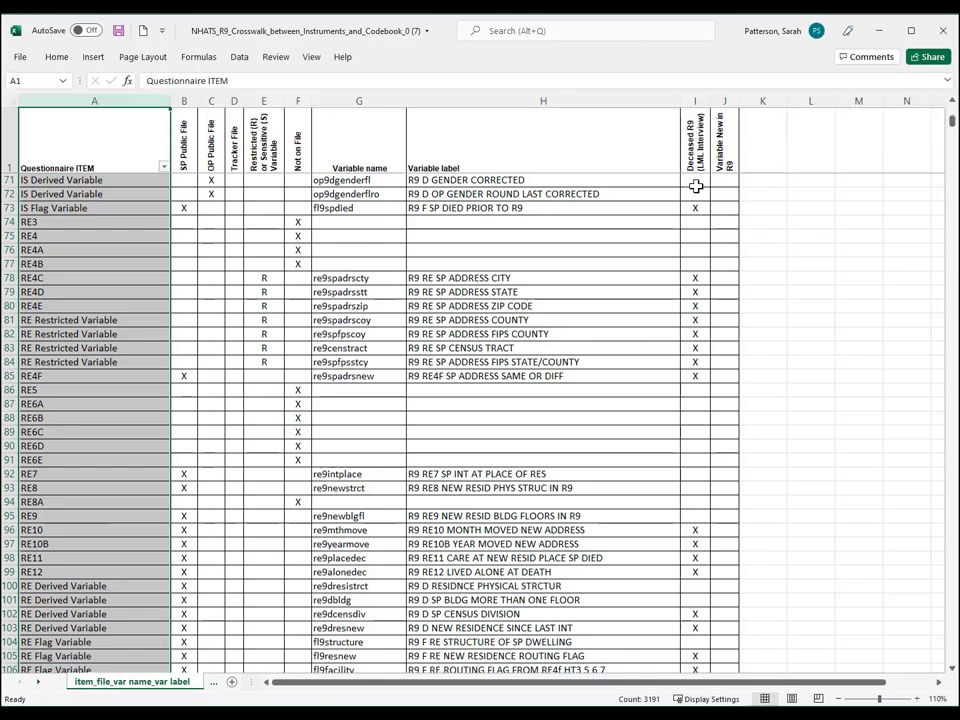
click(163, 167)
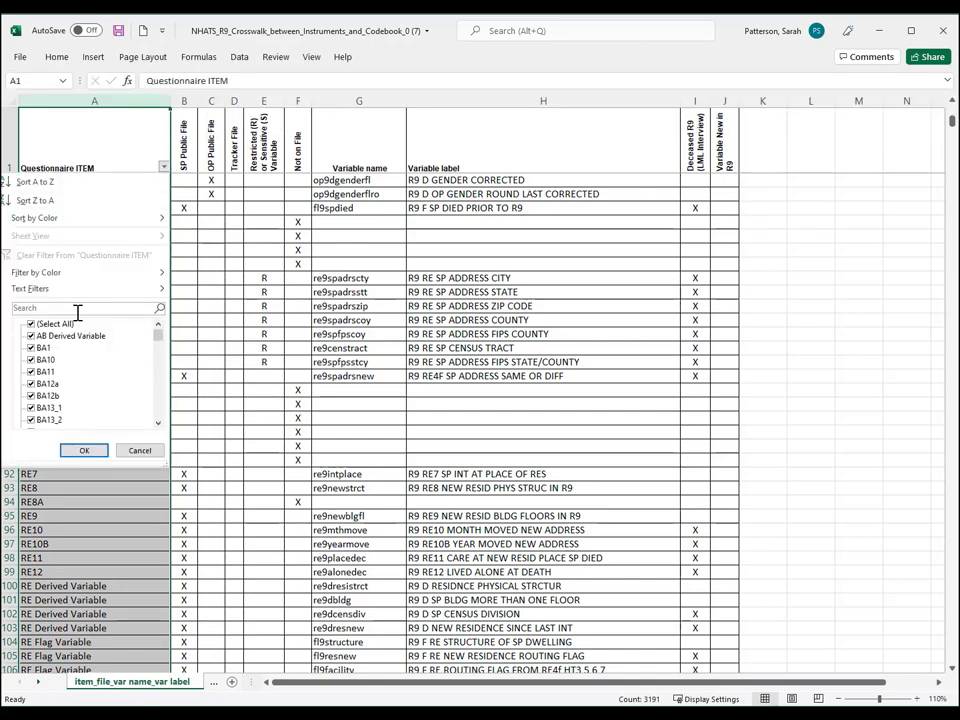
click(77, 311)
text(MO)
click(88, 452)
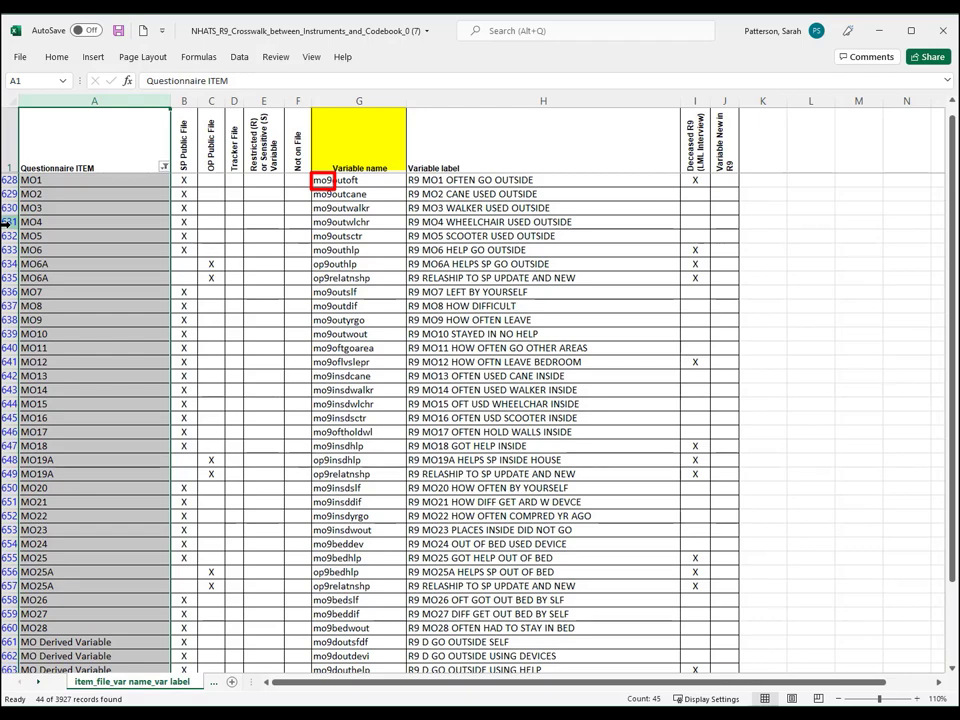
click(8, 180)
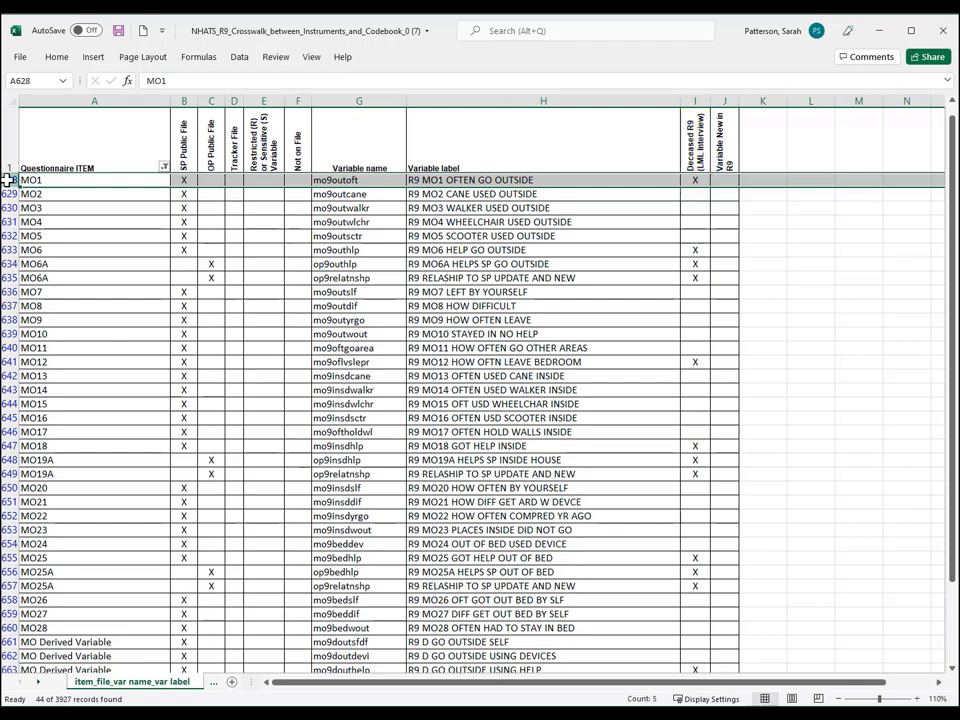
scroll(77, 306, down, 2)
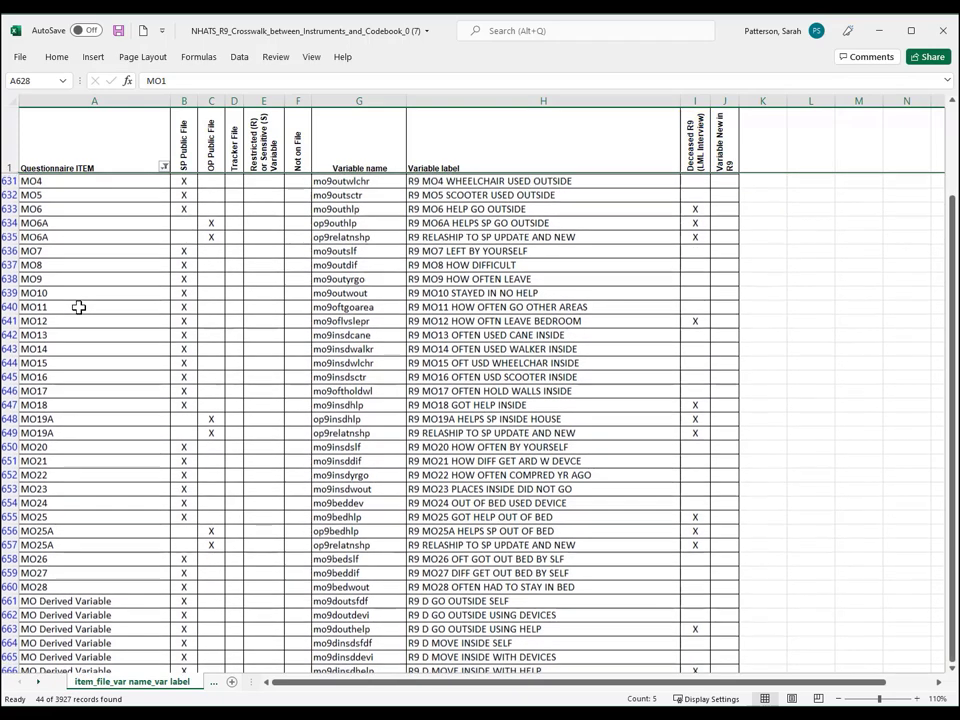
scroll(78, 307, down, 3)
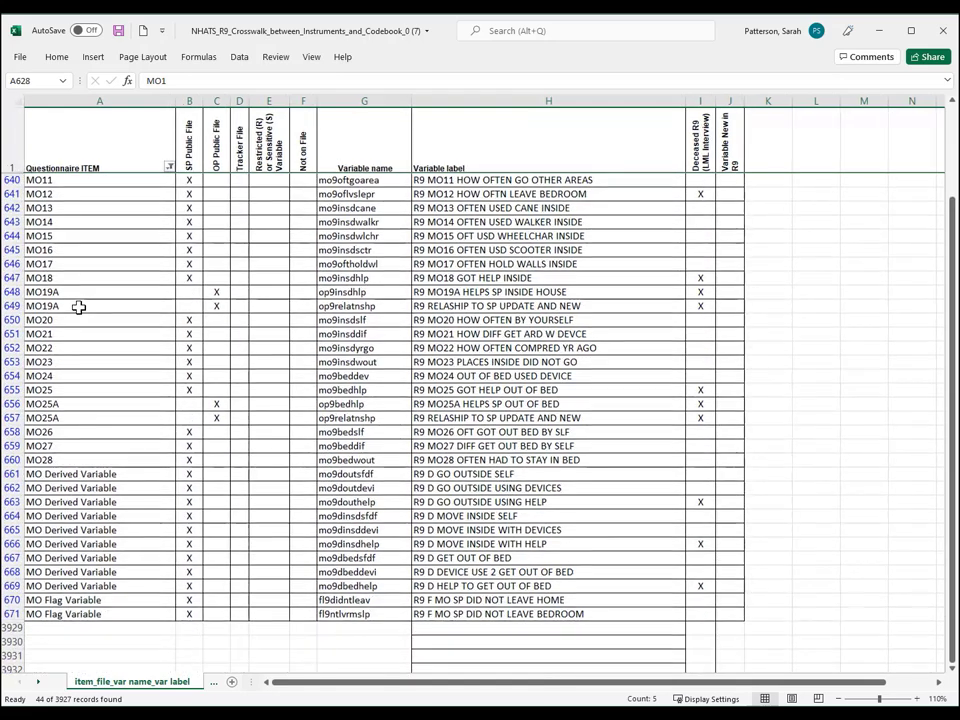
scroll(78, 307, down, 2)
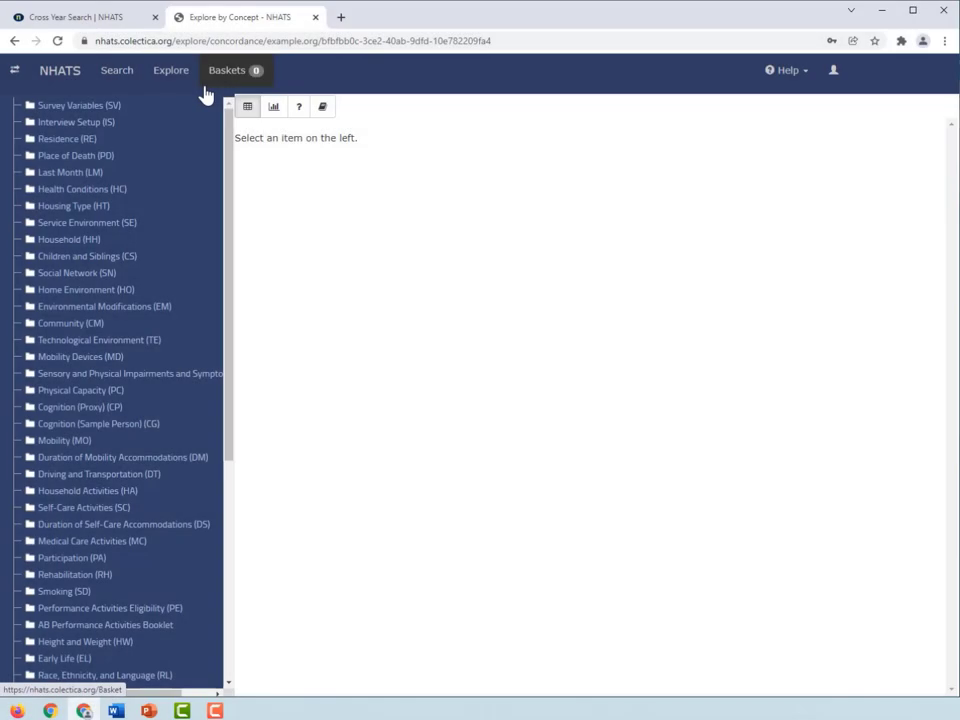
Load the Mobility (MO) concept's concordance of variables across rounds.
click(68, 442)
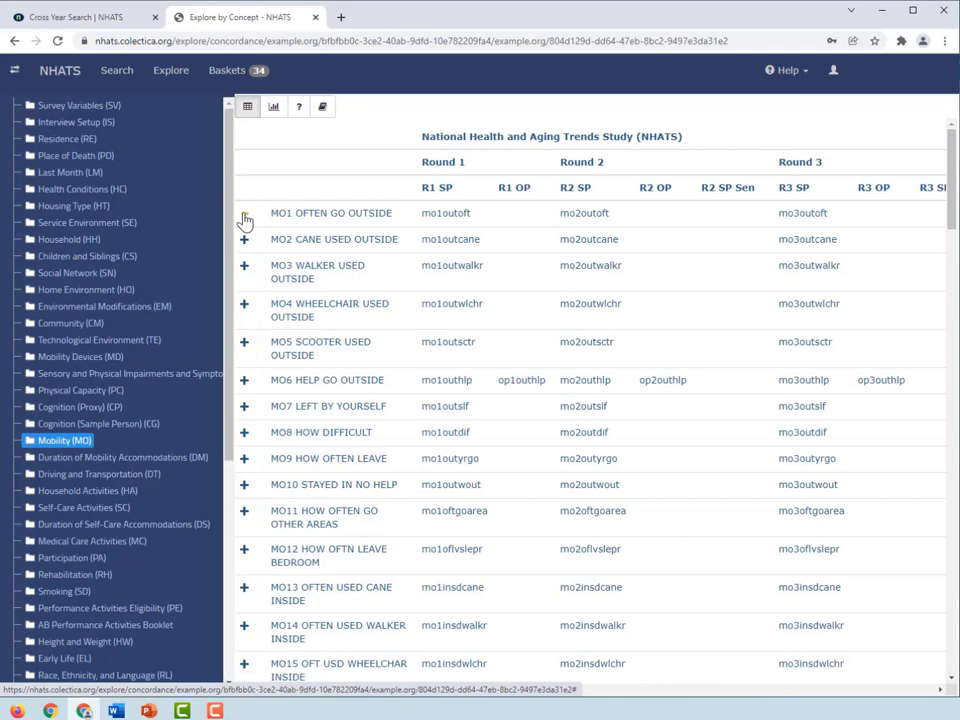
Expand the MO1 OFTEN GO OUTSIDE row and review the Round 1 details for mo1outoft.
click(245, 216)
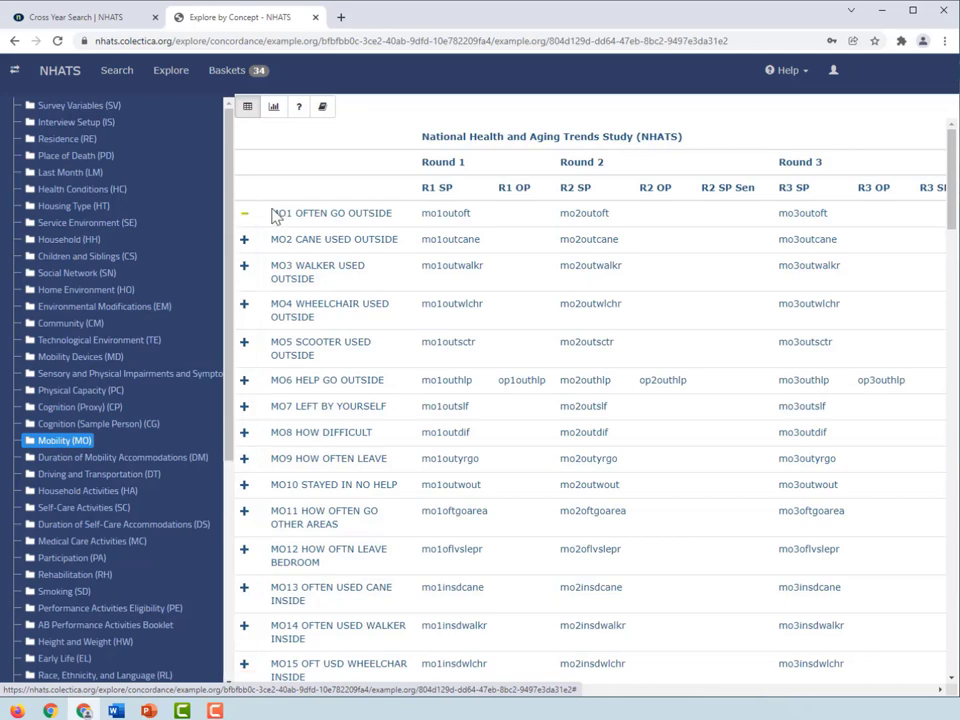
click(444, 216)
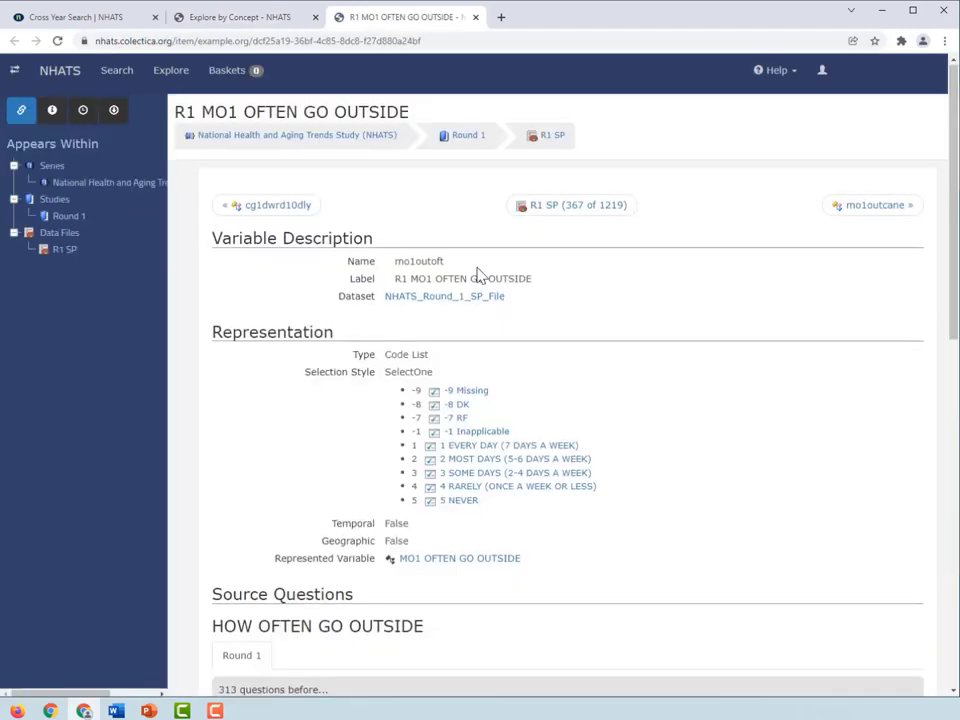
scroll(470, 250, down, 2)
scroll(480, 276, down, 3)
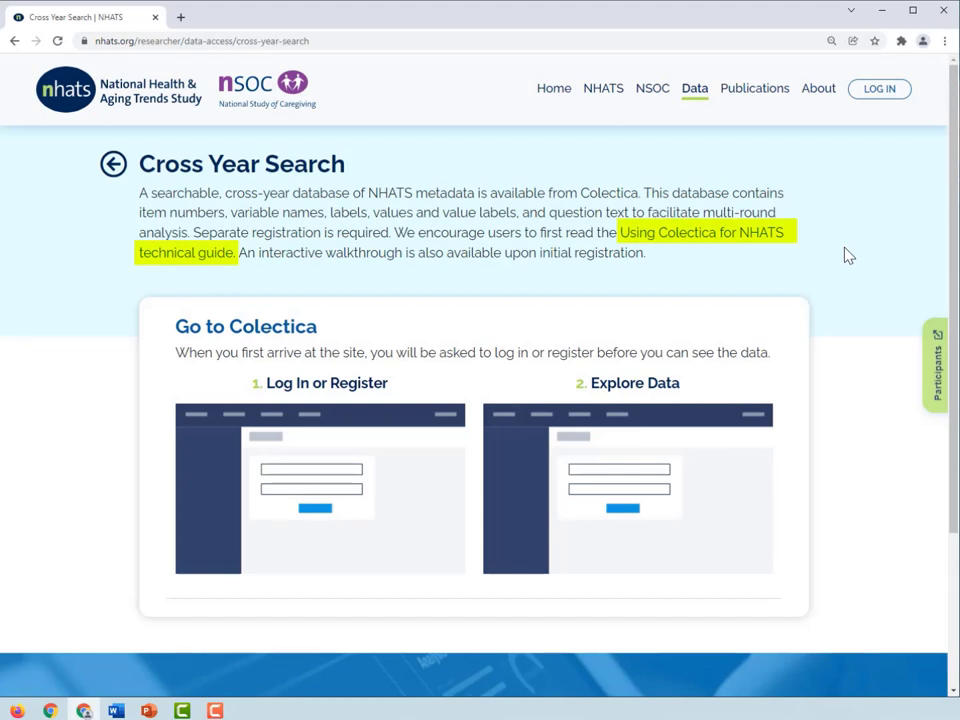
Open the 'Using Colectica for NHATS' technical guide PDF.
click(767, 238)
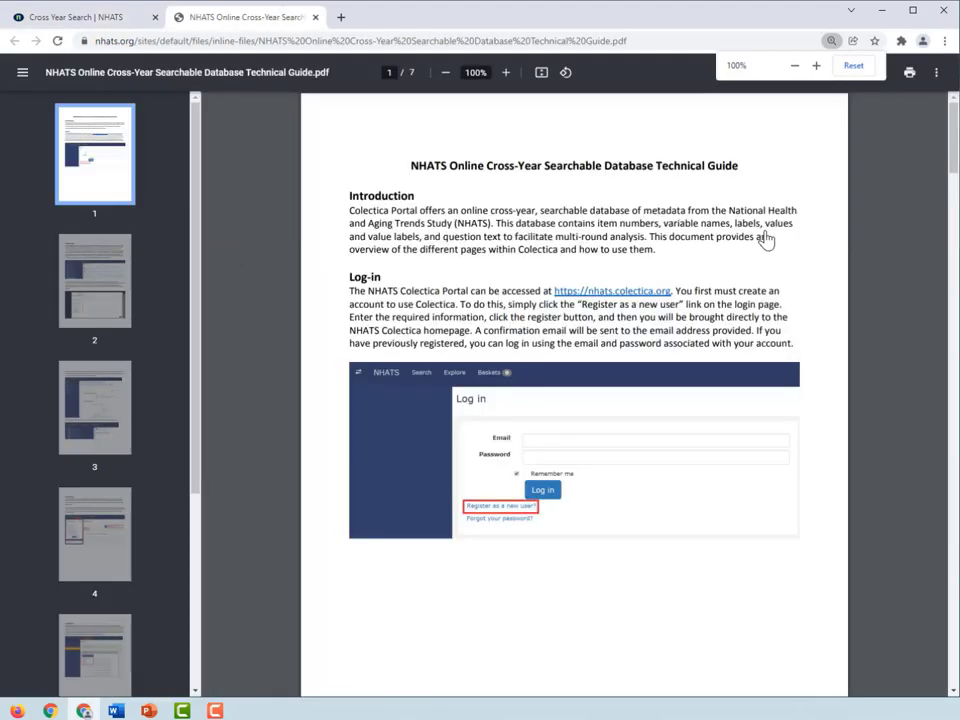